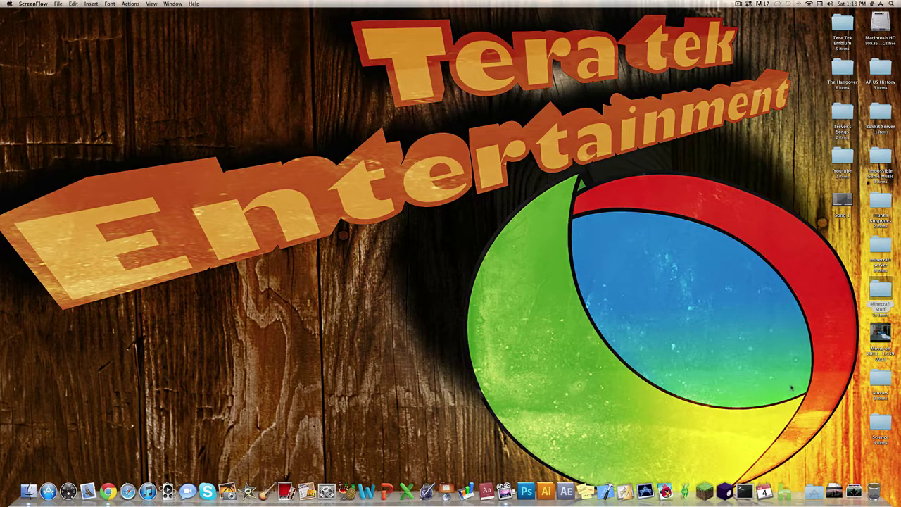
Launch Minecraft from its launcher, then close the game window.
click(704, 487)
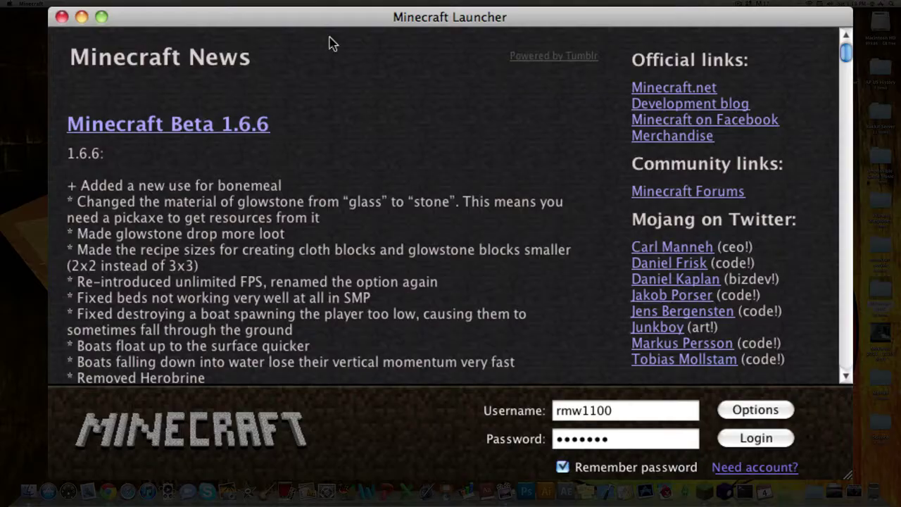
click(756, 438)
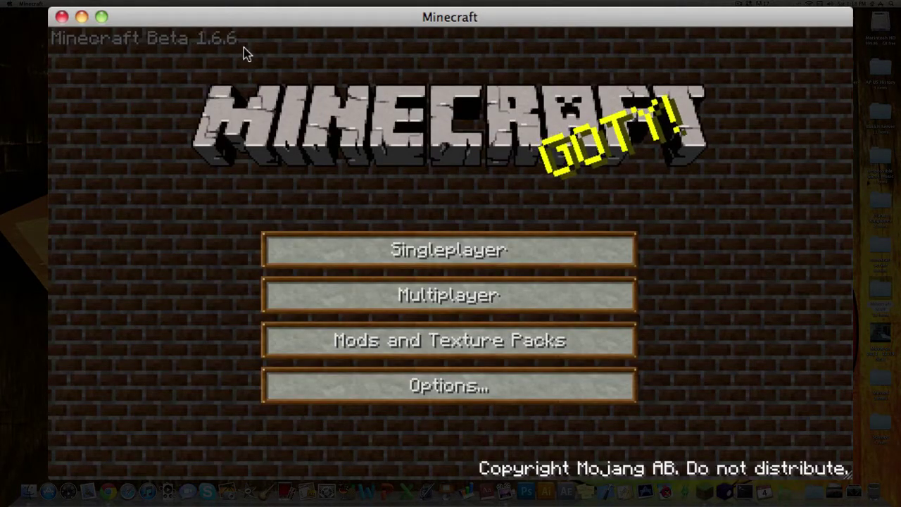
click(61, 17)
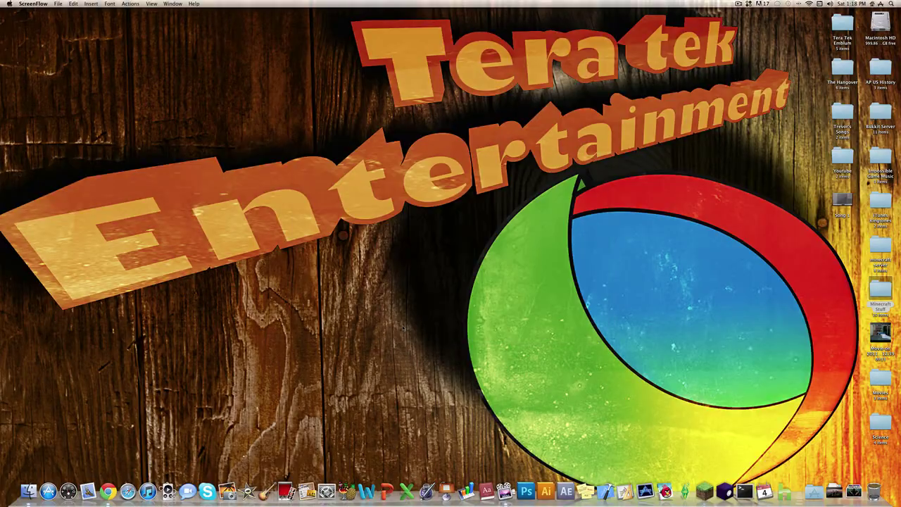
Sign in to the Modzilla forums in Chrome with the account name and password.
click(108, 490)
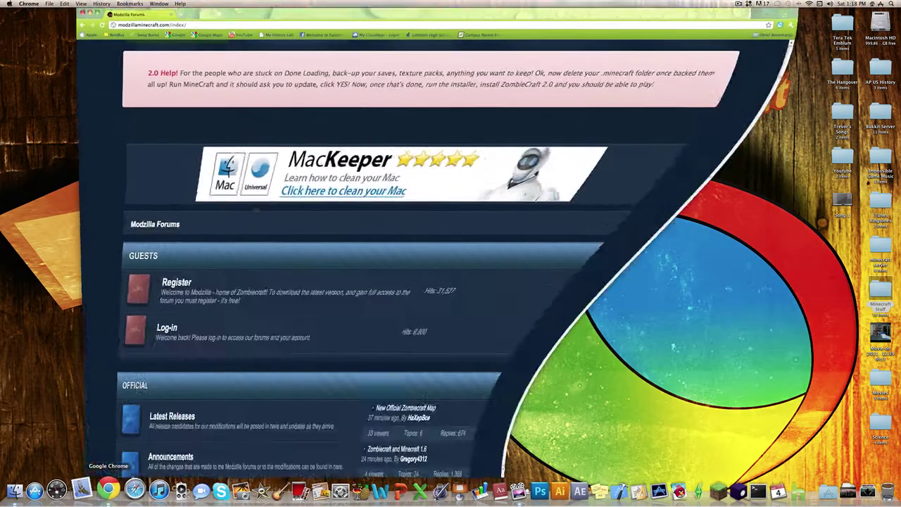
scroll(274, 113, up, 3)
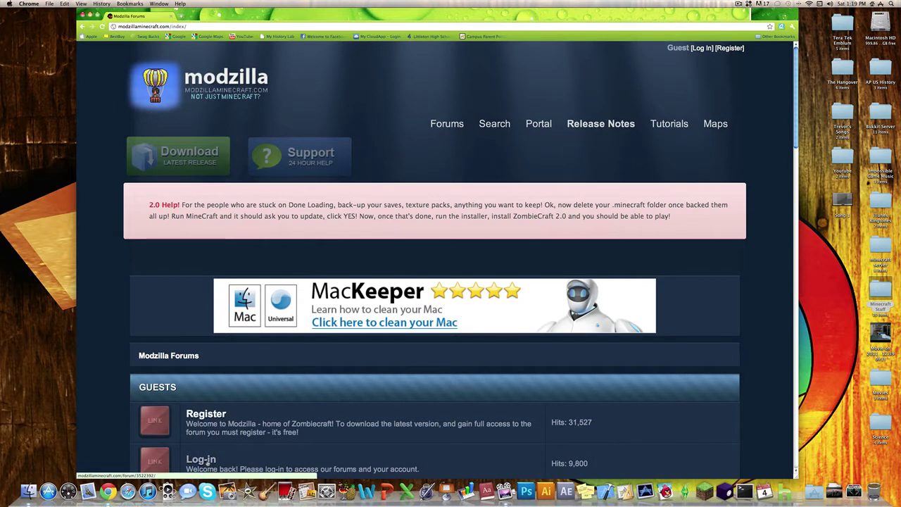
click(201, 460)
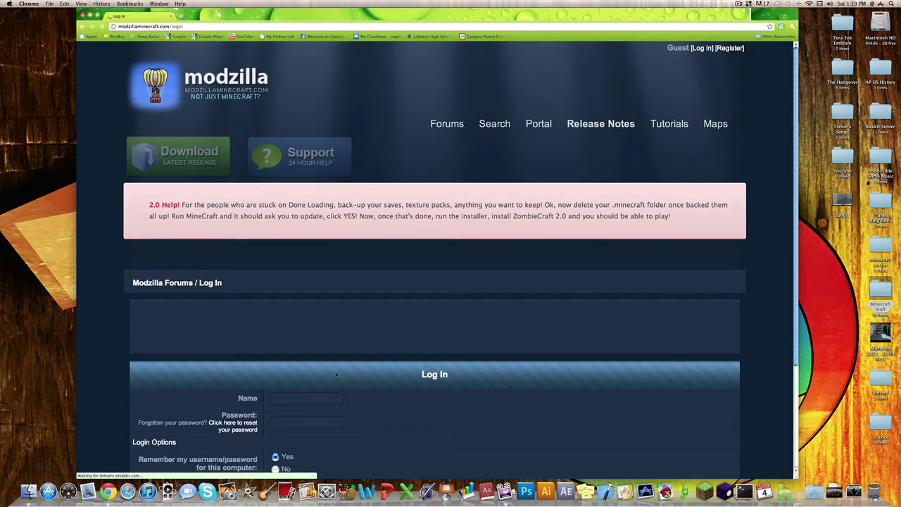
click(312, 403)
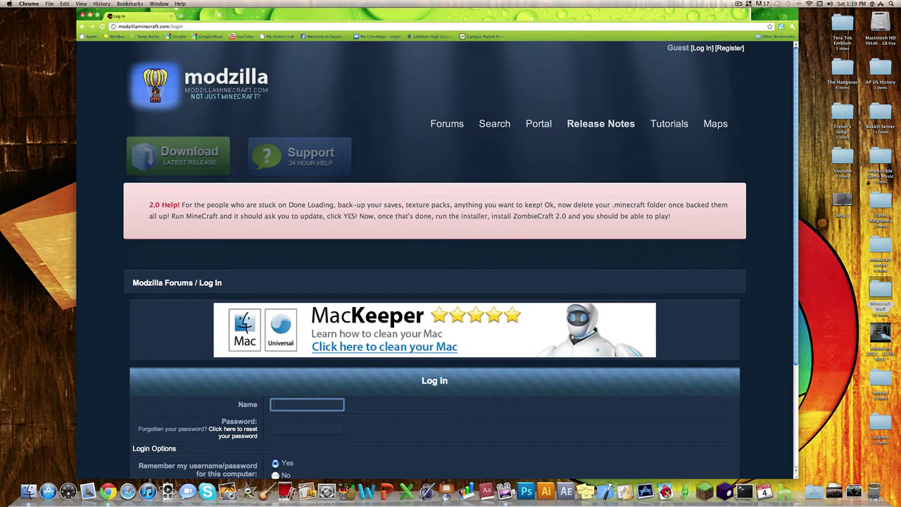
text(rmw1100)
key(Tab)
text(*****)
key(Return)
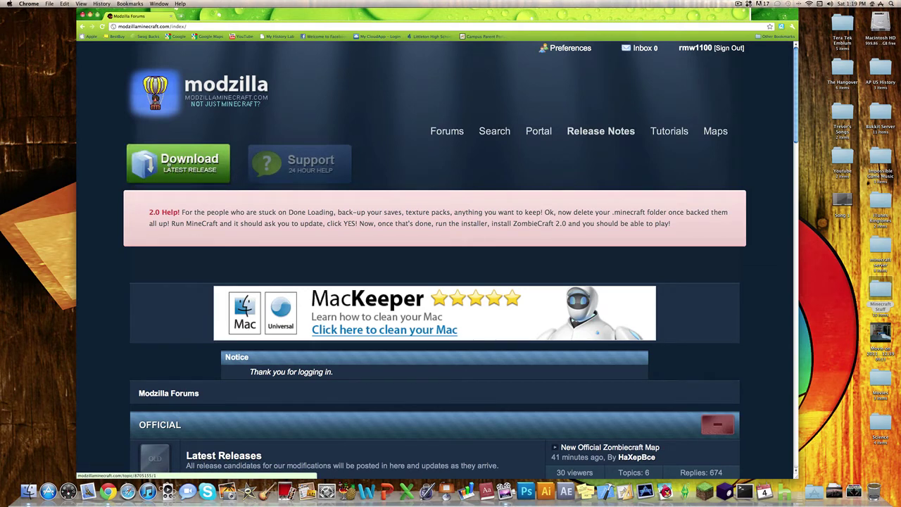
Download the 'For Macs' launcher from the ZombieCraft 2.2 post, then show the desktop.
click(172, 159)
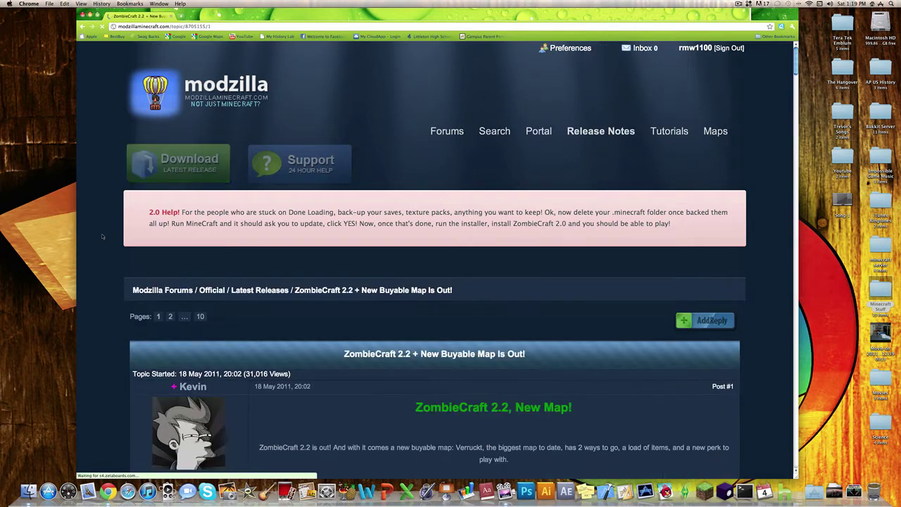
scroll(750, 319, down, 7)
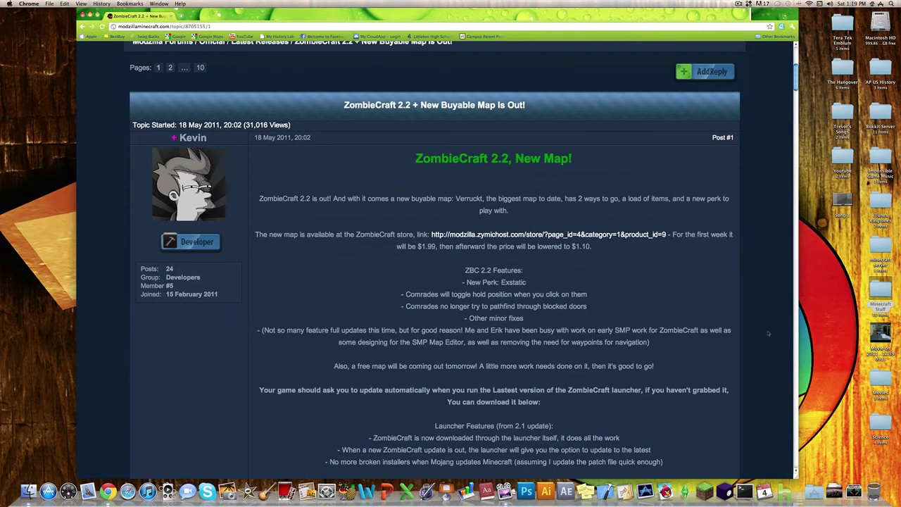
scroll(768, 334, down, 15)
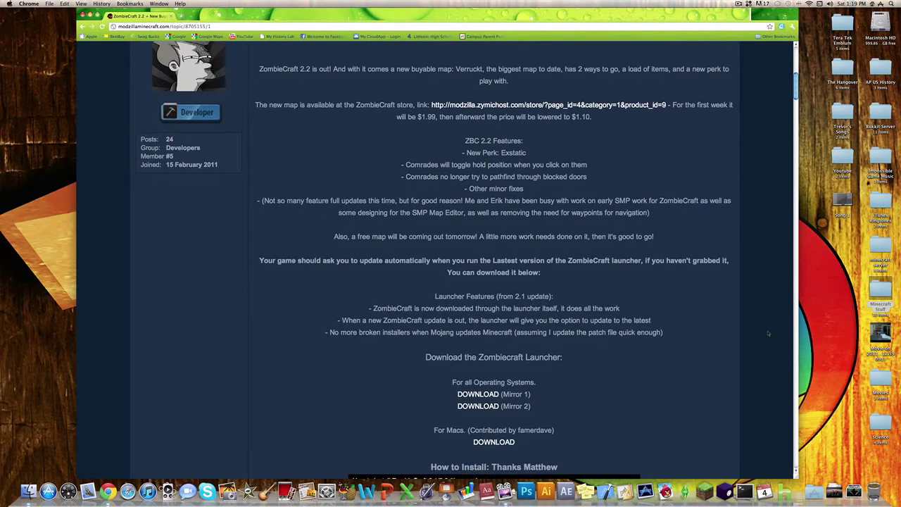
scroll(768, 333, up, 10)
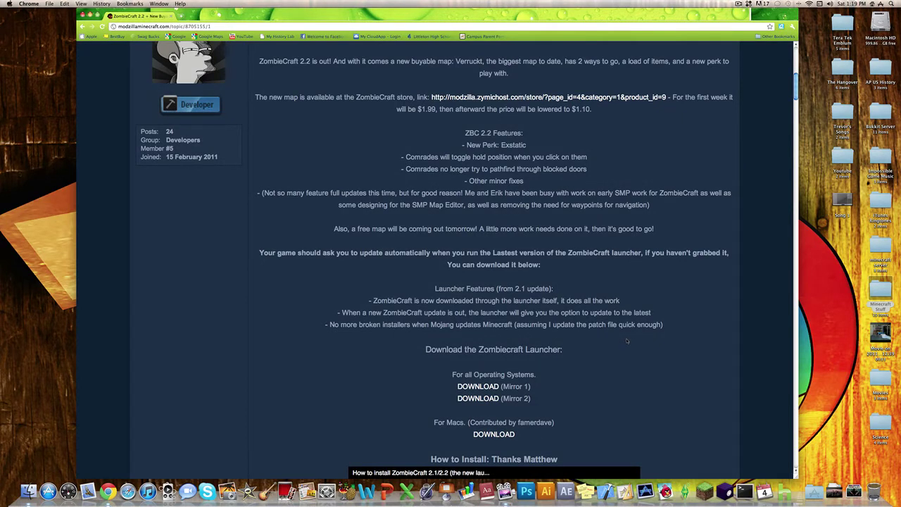
scroll(626, 341, down, 2)
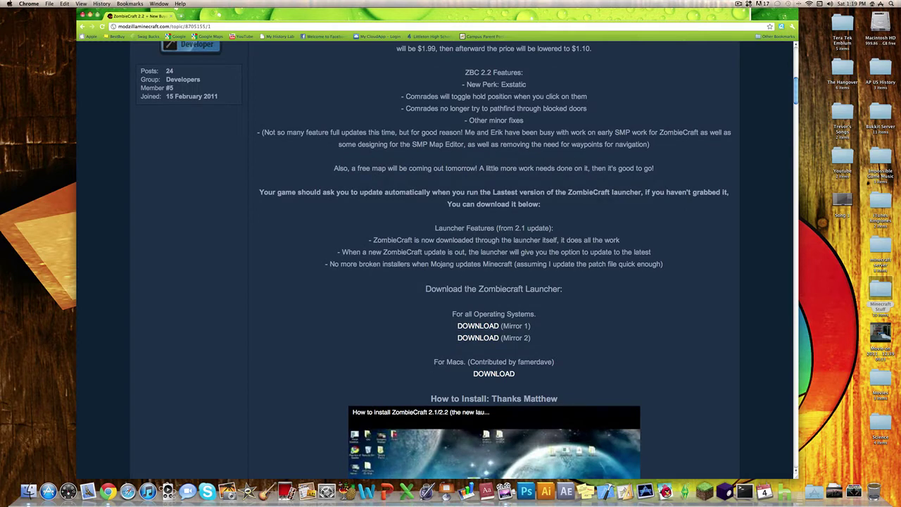
drag(434, 361, 457, 375)
click(502, 374)
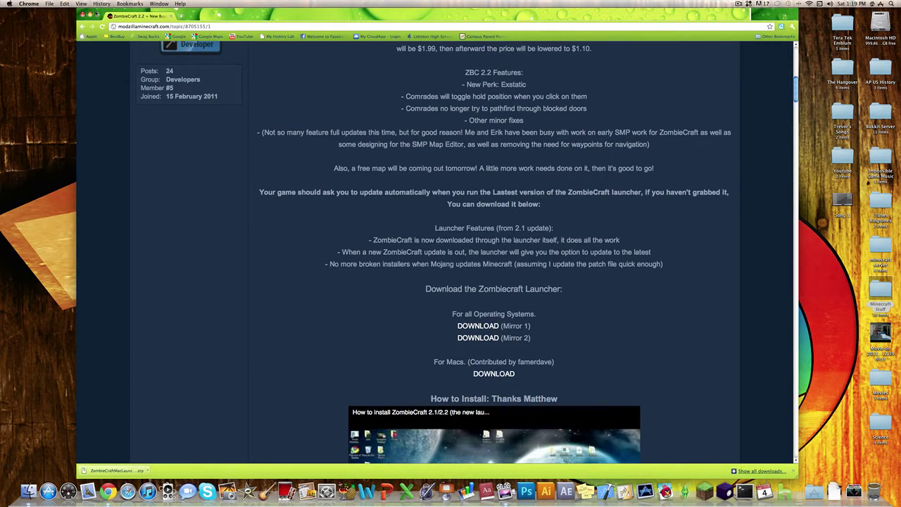
key(F11)
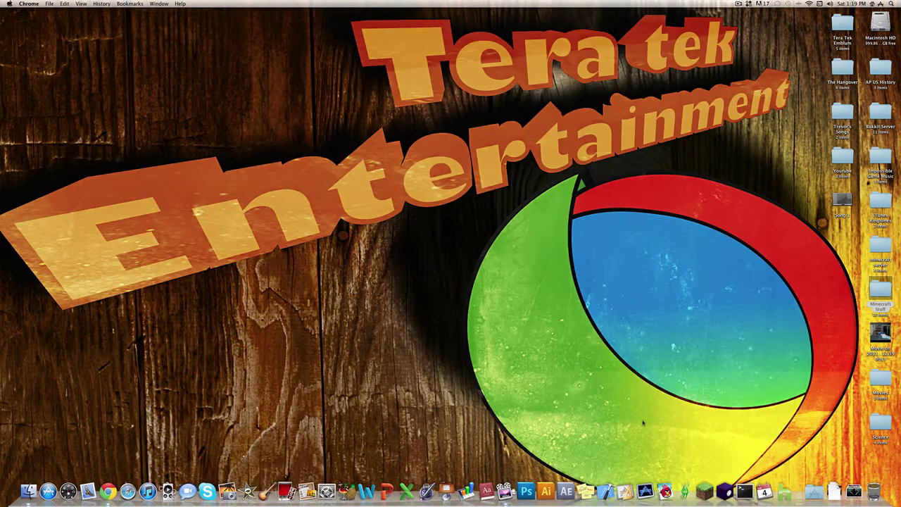
Unzip the downloaded launcher on the desktop and confirm opening the extracted ZombieCraft app.
click(832, 486)
drag(838, 463, 539, 259)
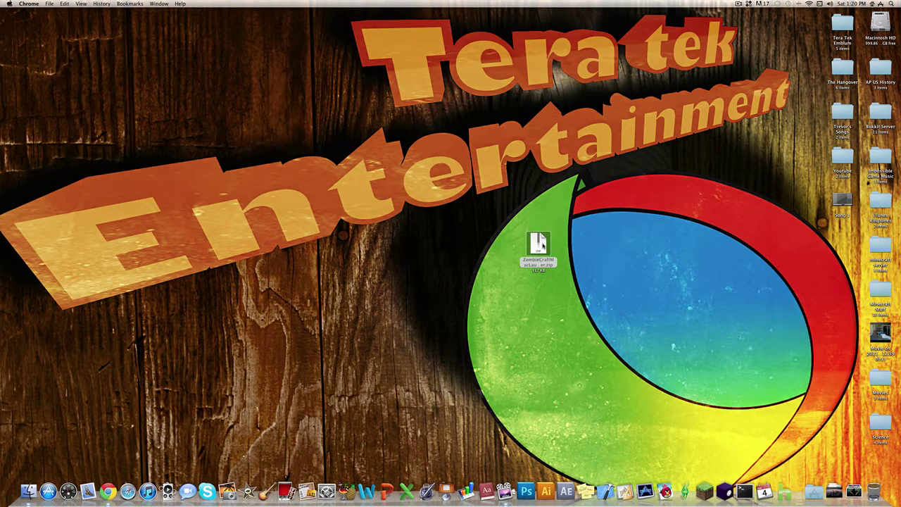
double_click(538, 243)
drag(542, 249, 580, 248)
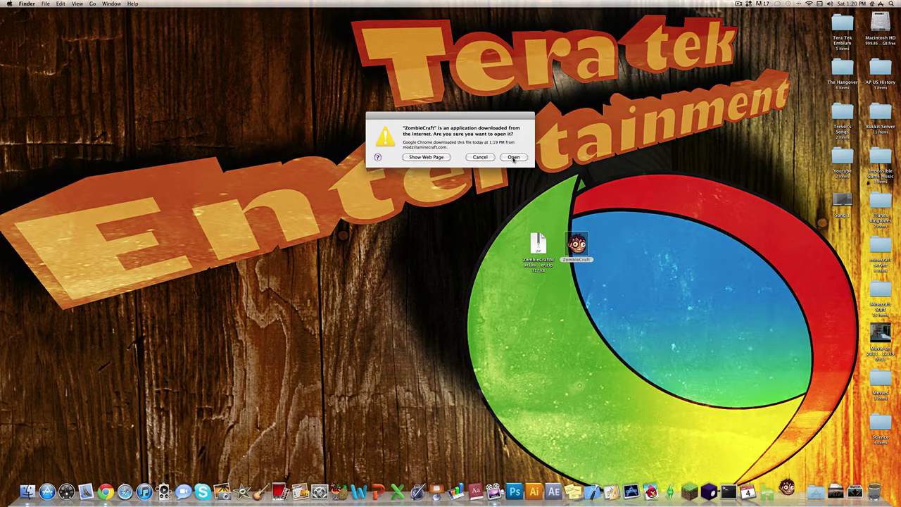
click(514, 157)
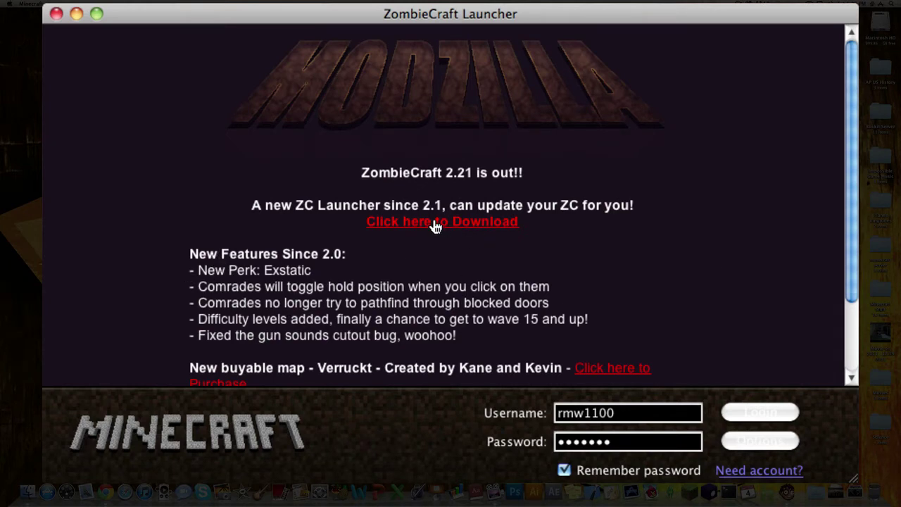
Log in to the ZombieCraft launcher with the saved credentials to reach the Beta 1.3_01 title menu.
scroll(697, 260, down, 3)
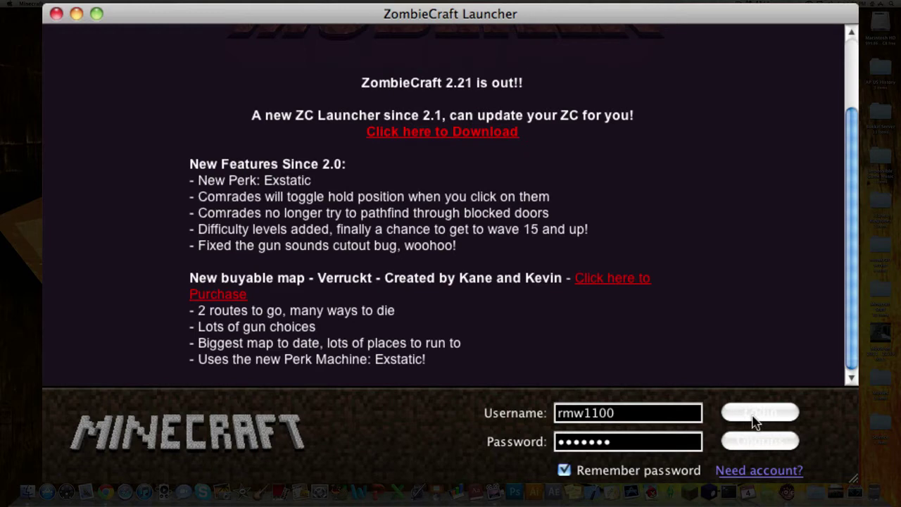
click(762, 414)
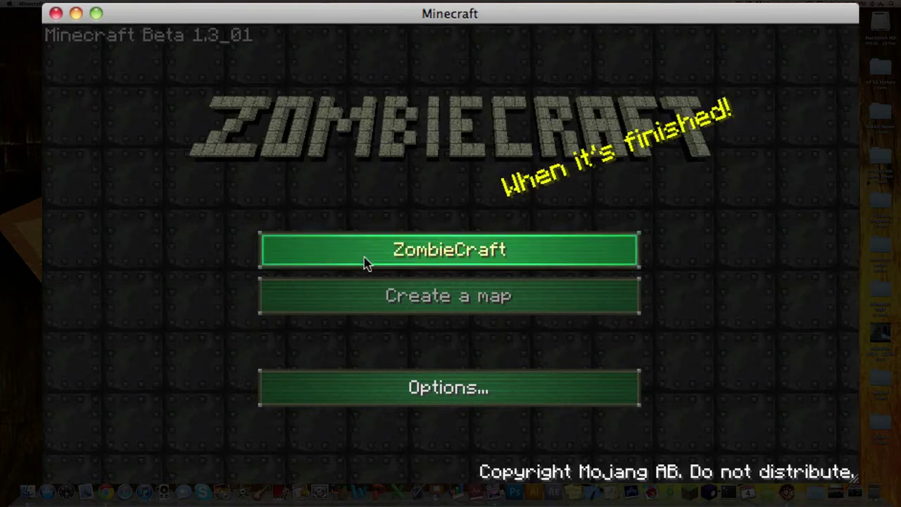
Load the Courtyard map and shoot two zombies to reach 200 points in wave 1.
click(455, 260)
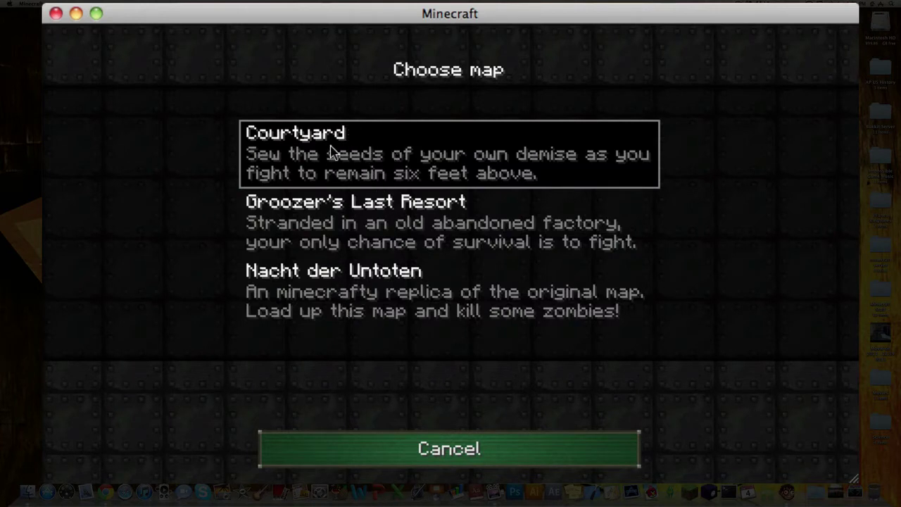
double_click(405, 176)
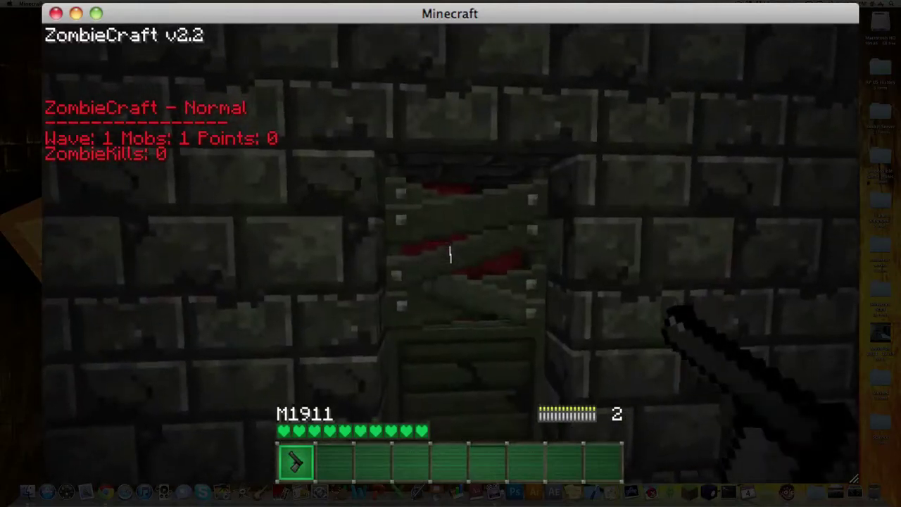
right_click(451, 255)
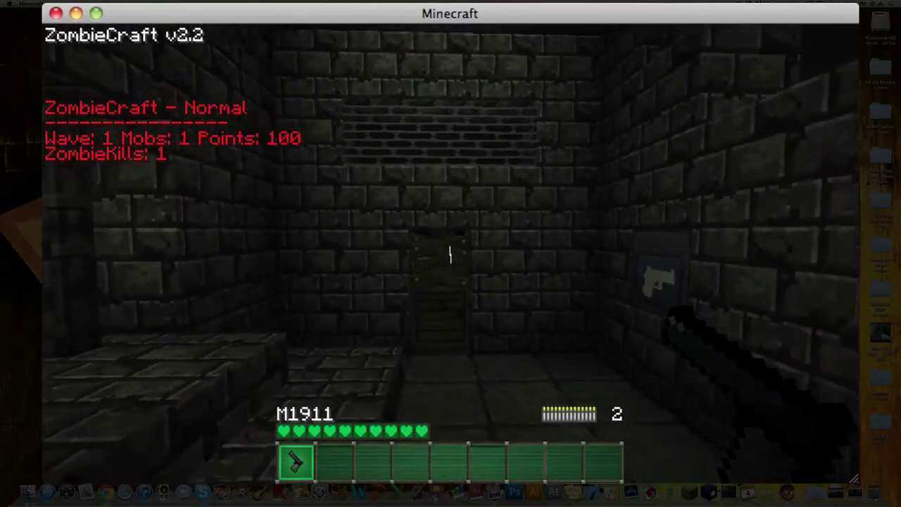
right_click(451, 255)
right_click(450, 255)
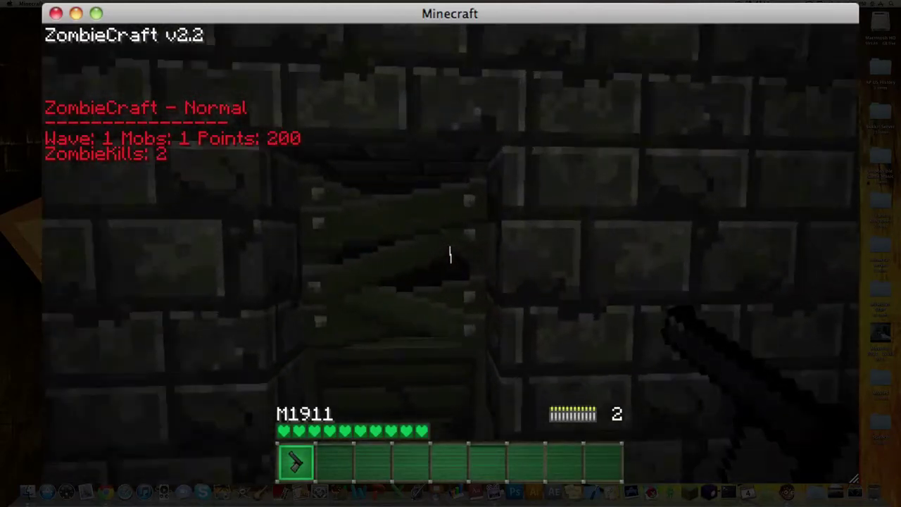